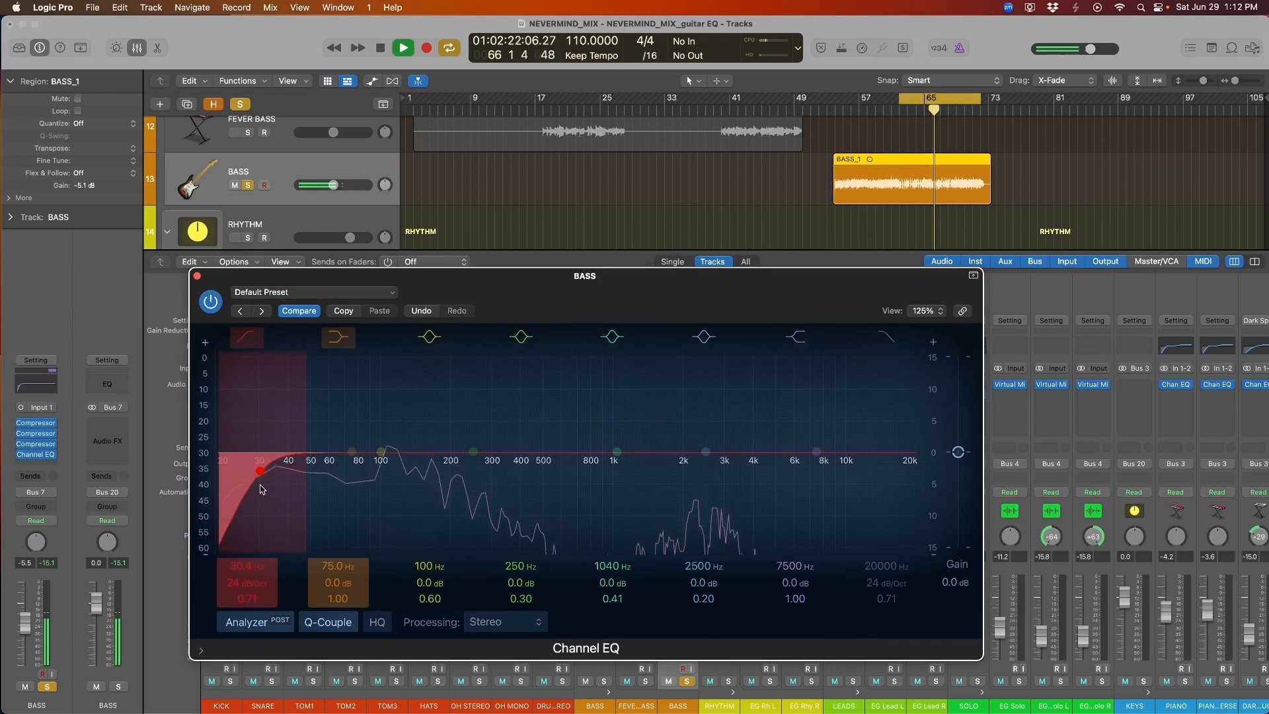
# Step: Stop playback and set the bass EQ's low-cut filter to 30.8 Hz
pyautogui.press('space')
pyautogui.moveTo(257, 476); pyautogui.dragTo(260, 475)
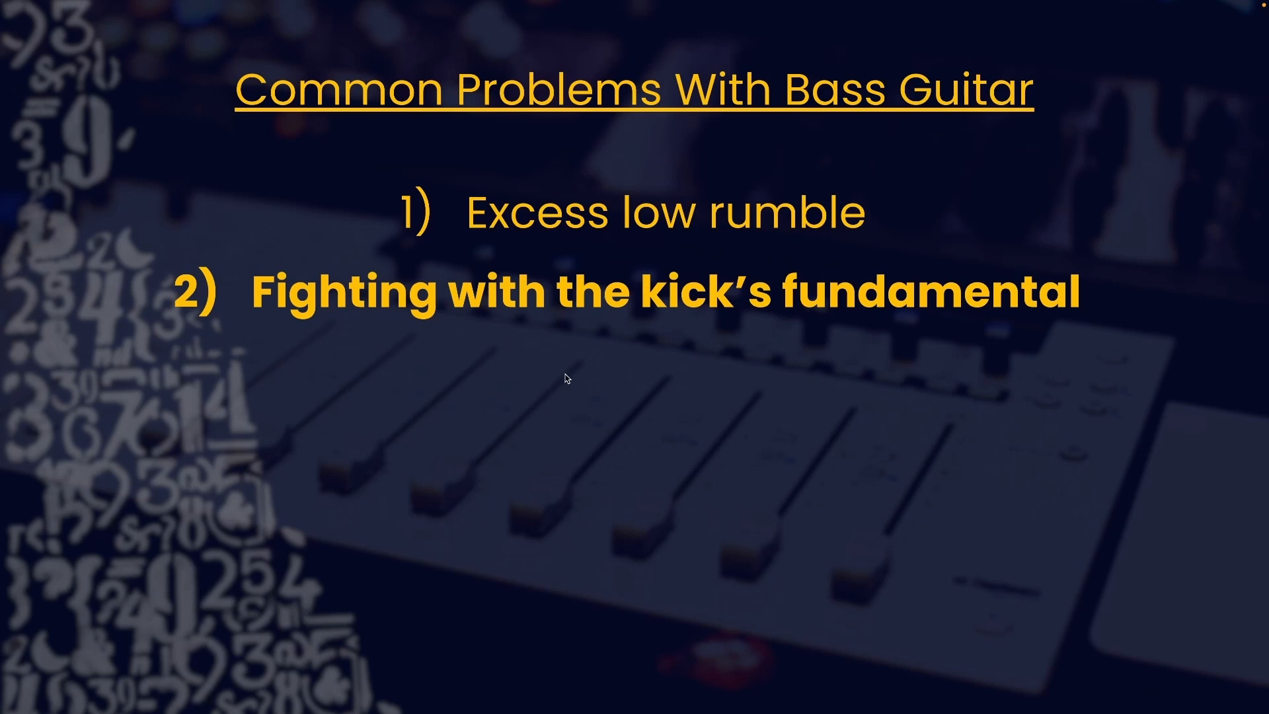
pyautogui.press('Right')
pyautogui.press('Right')
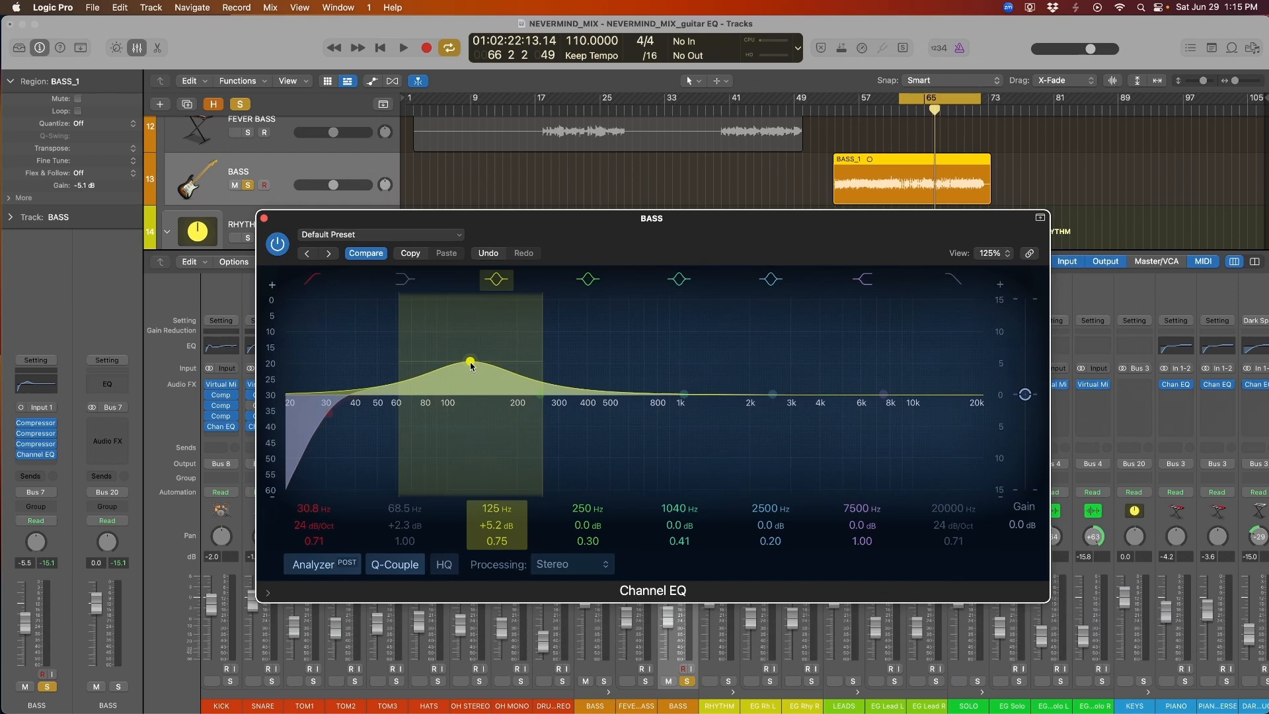
# Step: In the bass EQ, set a 2.5 dB boost at 102 Hz and a 2.7 dB cut at 55.5 Hz with a Q of 2.10
pyautogui.moveTo(470, 370)
pyautogui.mouseDown()
pyautogui.moveTo(473, 385)
pyautogui.moveTo(444, 361)
pyautogui.moveTo(519, 337)
pyautogui.moveTo(467, 309)
pyautogui.moveTo(439, 314)
pyautogui.moveTo(449, 387)
pyautogui.mouseUp()
pyautogui.press('space')
pyautogui.press('space')
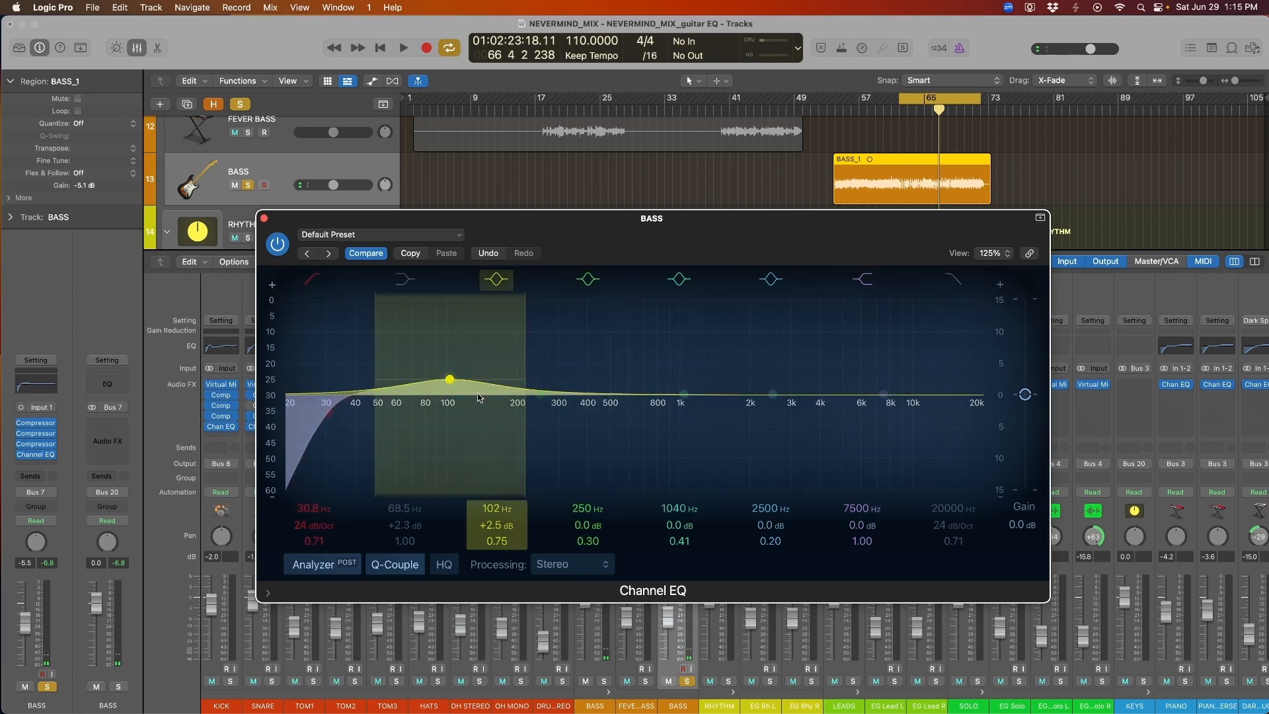
pyautogui.moveTo(540, 394); pyautogui.dragTo(386, 337)
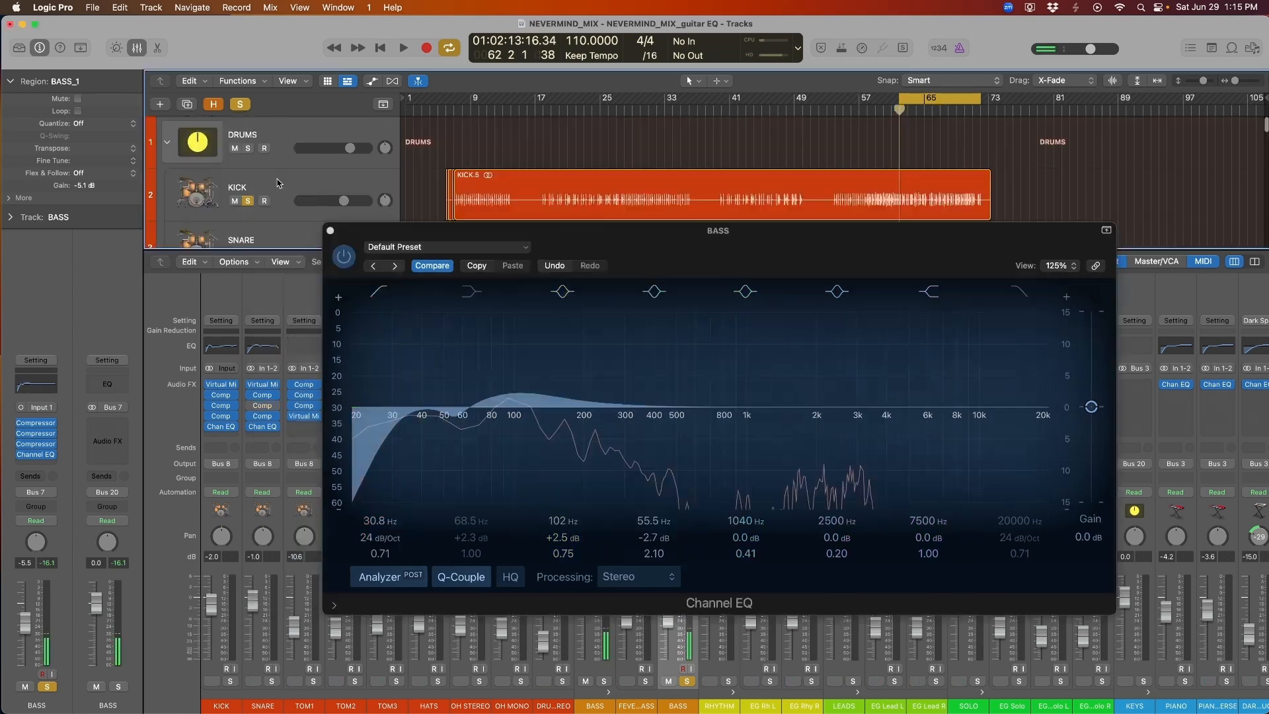
# Step: Play the kick and bass together and compare the sound with the bass EQ bypassed and re-enabled
pyautogui.press('space')
pyautogui.scroll(-10, 278, 183)
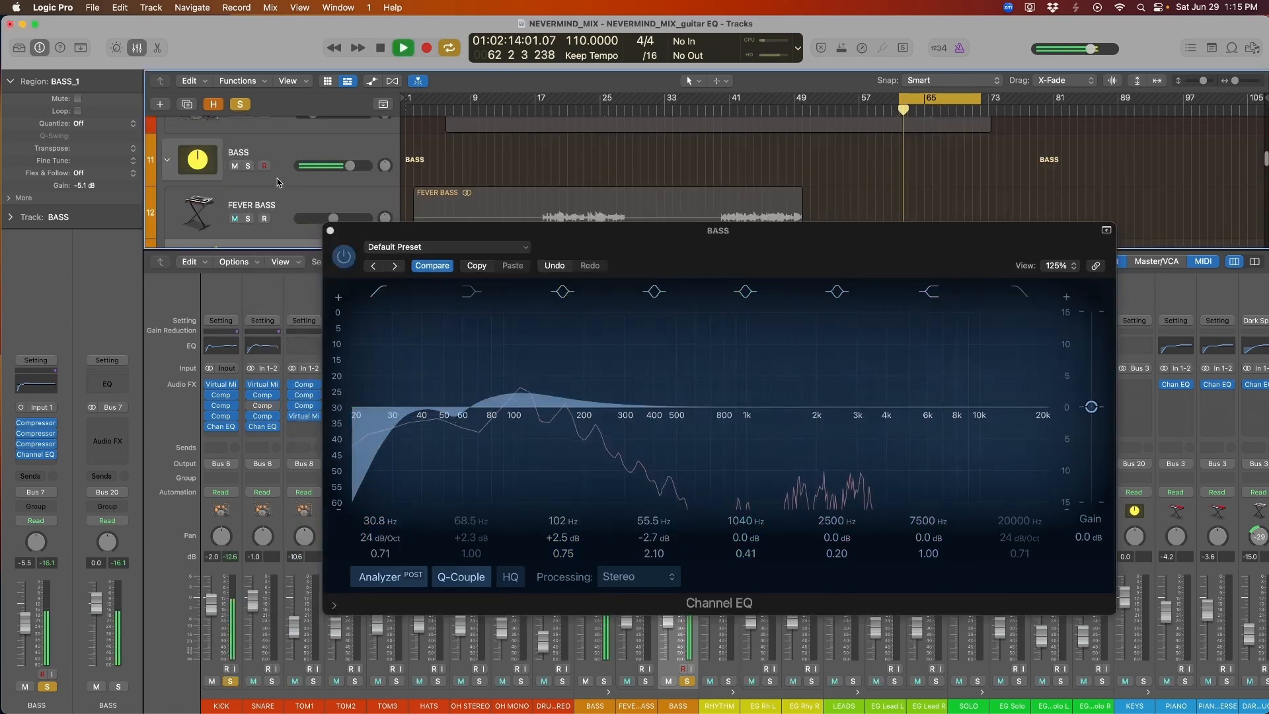
pyautogui.click(343, 256)
pyautogui.moveTo(348, 259); pyautogui.dragTo(365, 288)
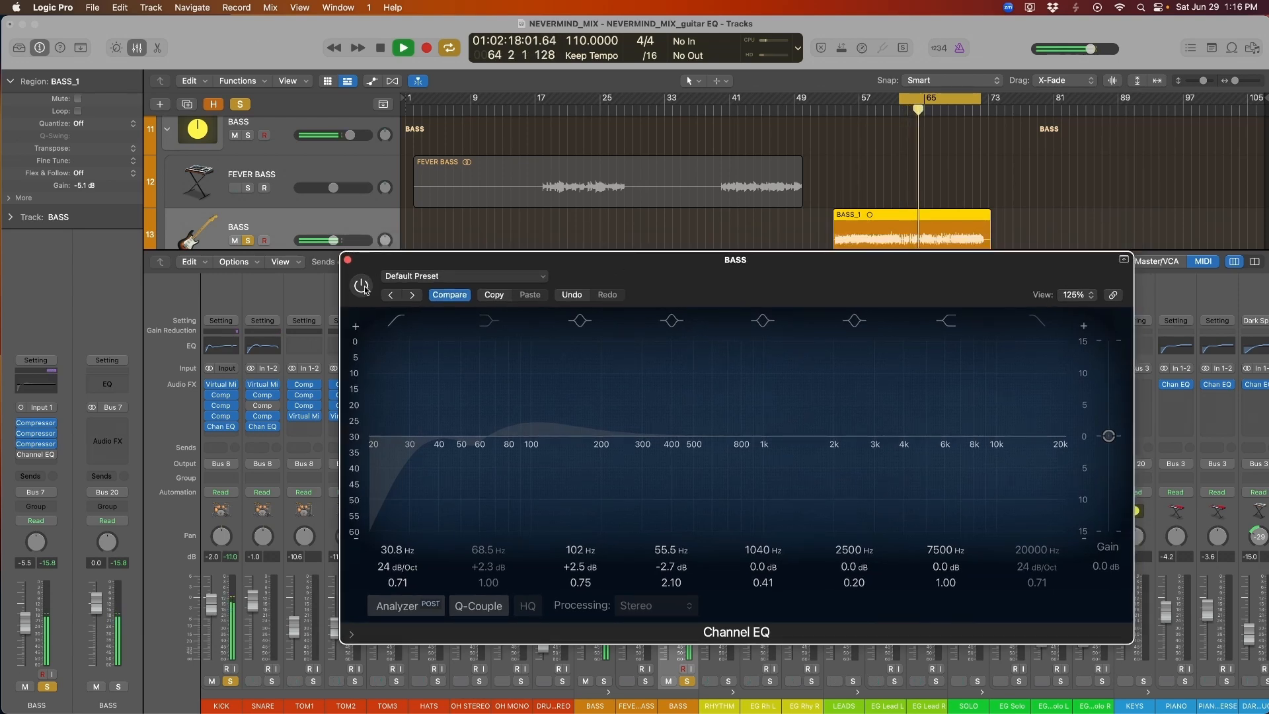
pyautogui.click(362, 286)
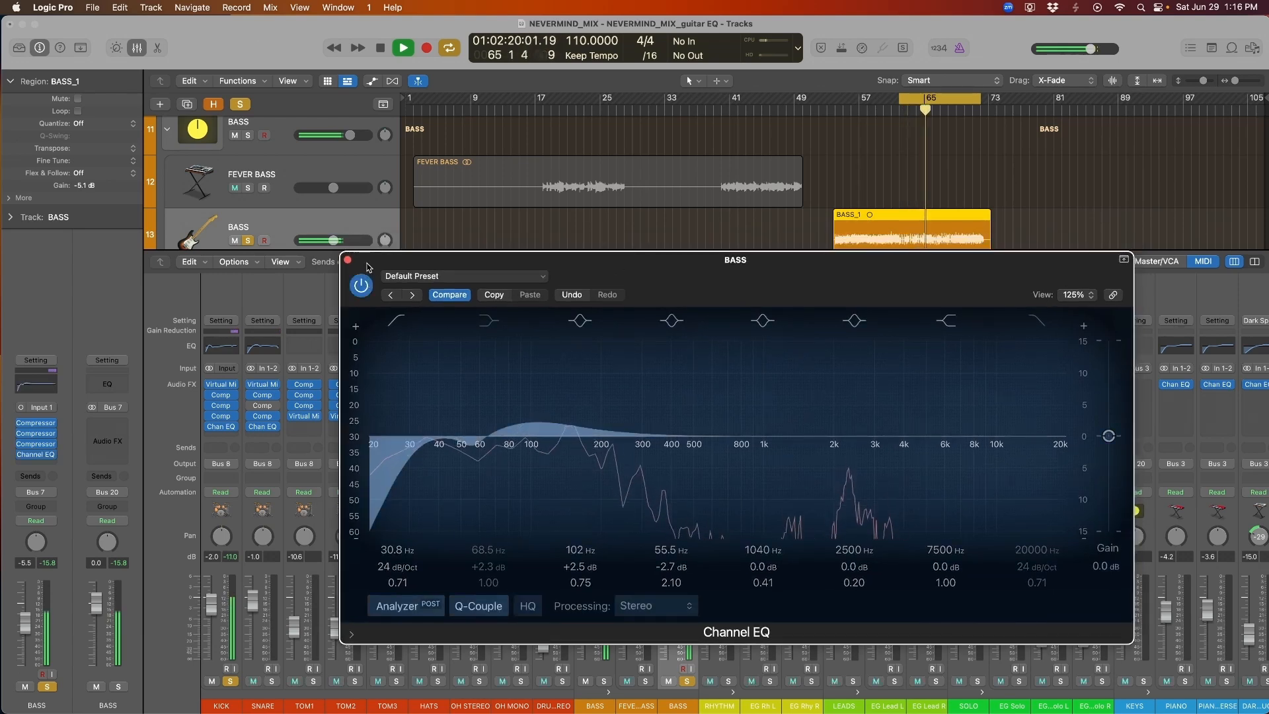
pyautogui.moveTo(375, 275); pyautogui.dragTo(415, 277)
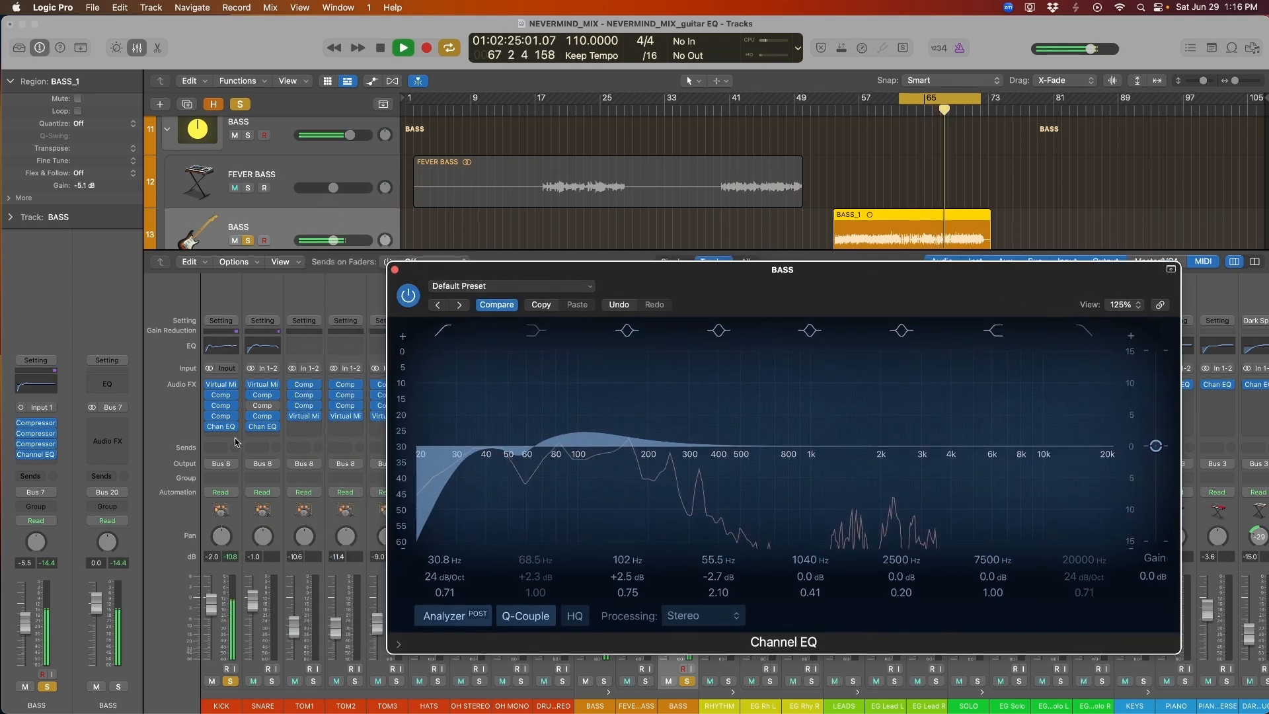
# Step: Stop playback, open the kick's Channel EQ, and set its dip near 91 Hz to -2.5 dB at 92.5 Hz
pyautogui.press('space')
pyautogui.click(224, 345)
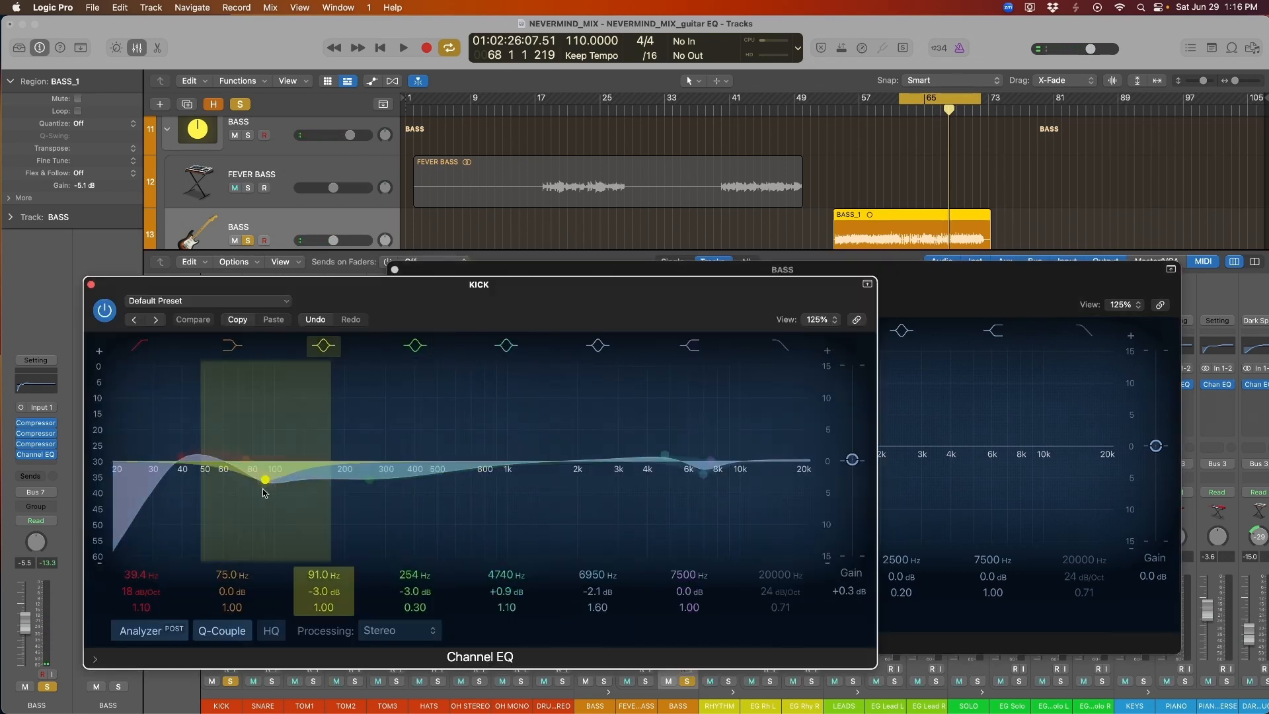
pyautogui.moveTo(263, 489); pyautogui.dragTo(265, 483)
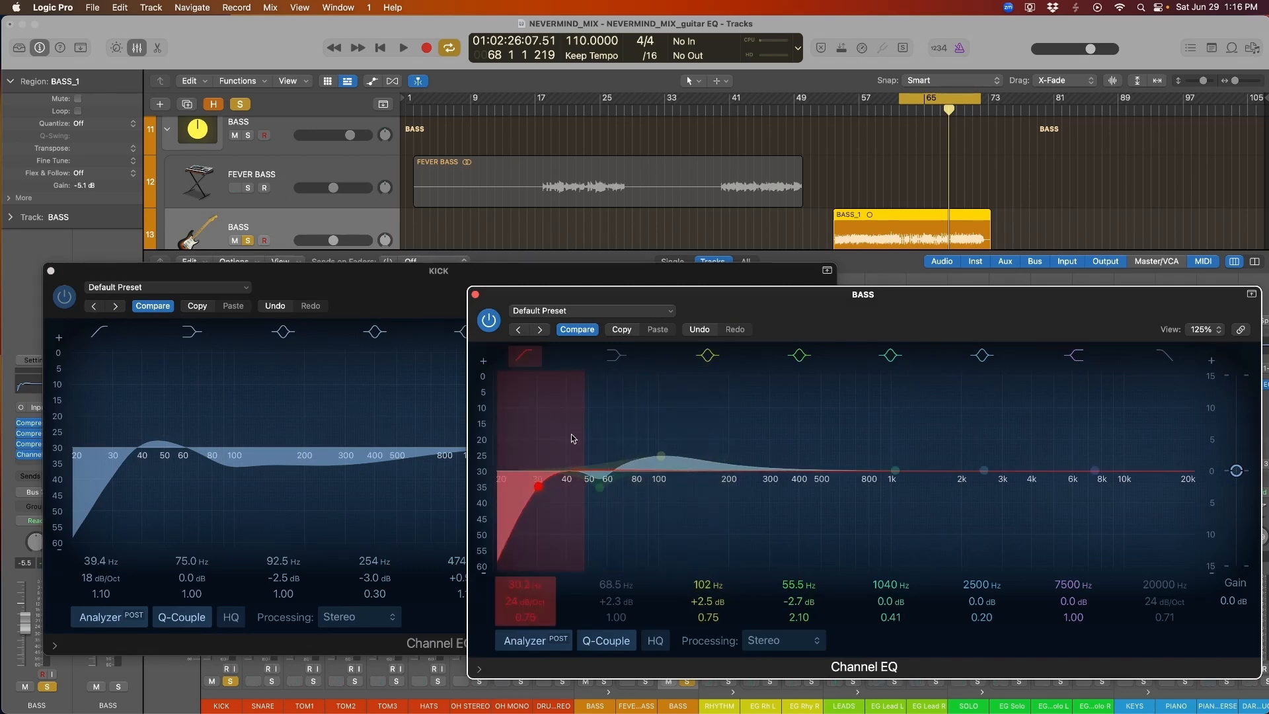
# Step: Close both EQ windows, reopen the bass track's Channel EQ, and set its low-mid boost to +2.4 dB at 103 Hz
pyautogui.click(475, 296)
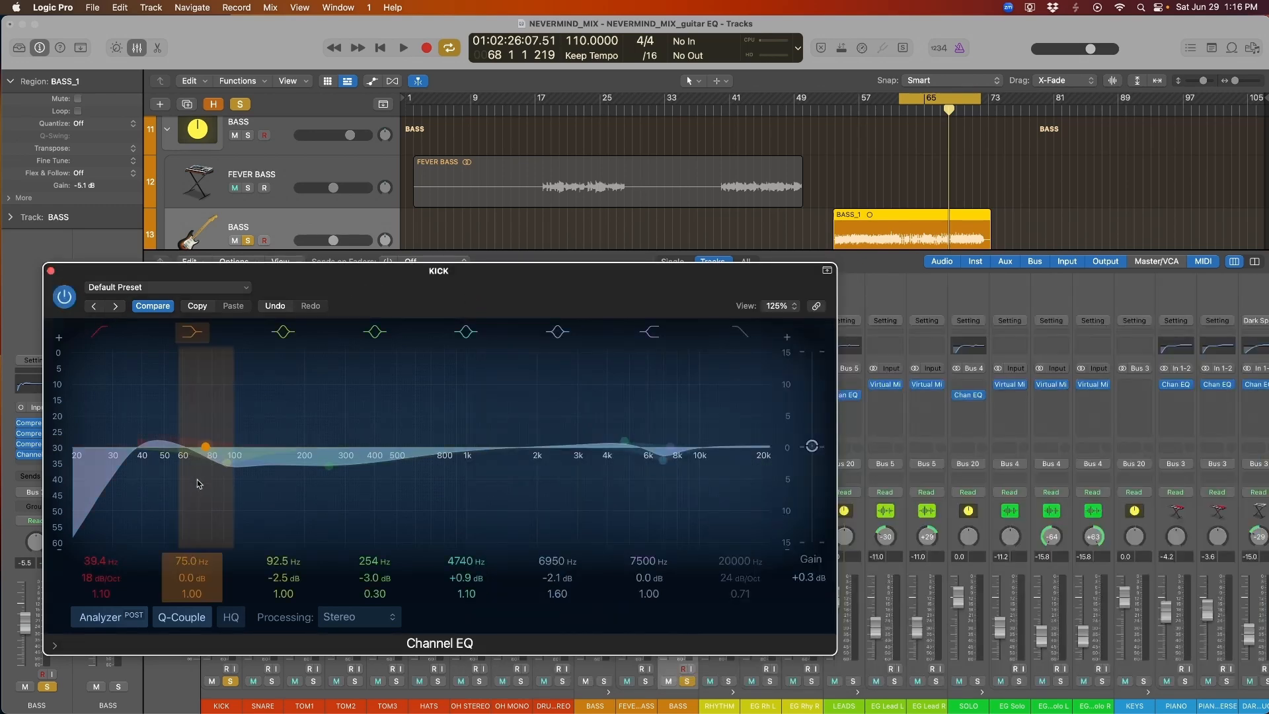
pyautogui.click(51, 271)
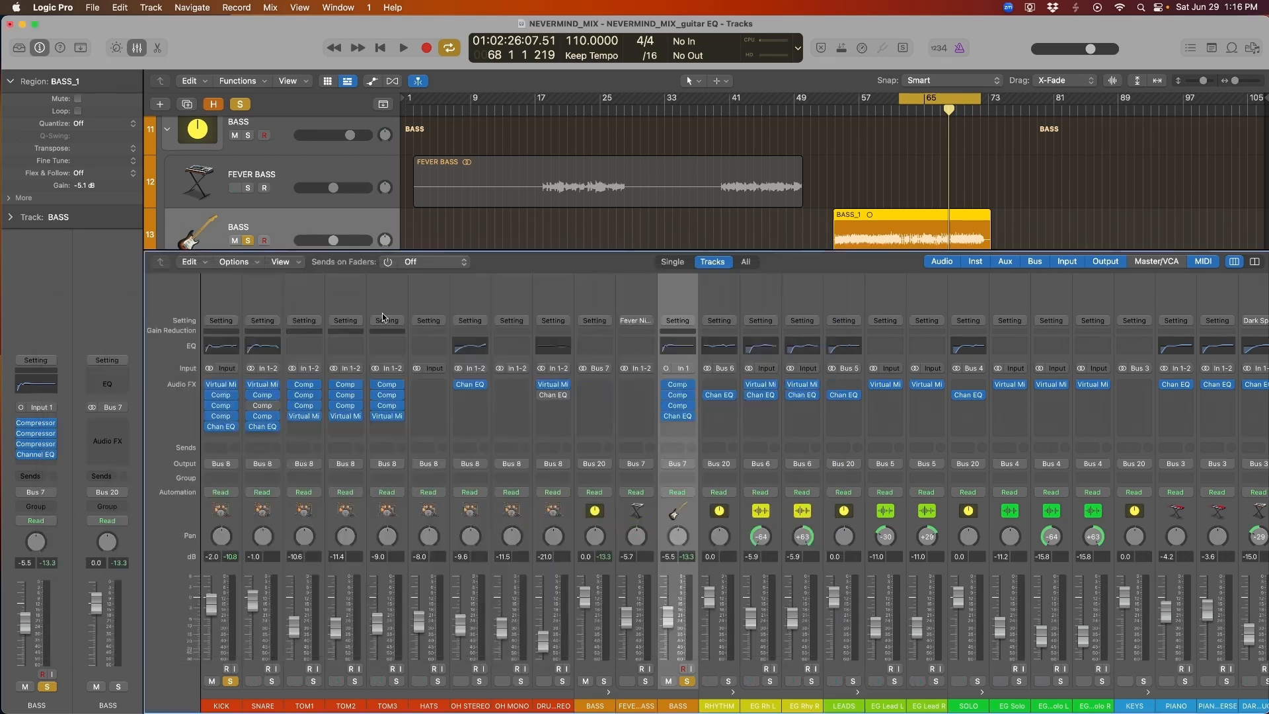
pyautogui.click(678, 347)
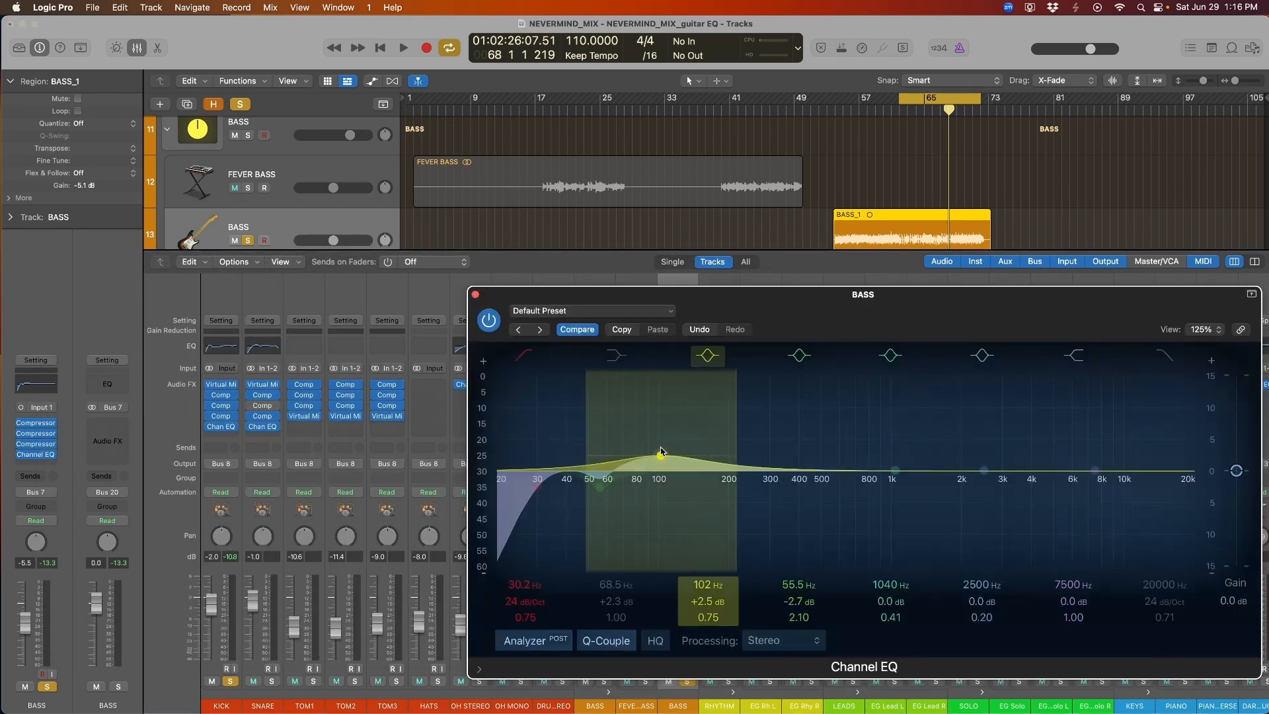
pyautogui.moveTo(661, 451); pyautogui.dragTo(664, 454)
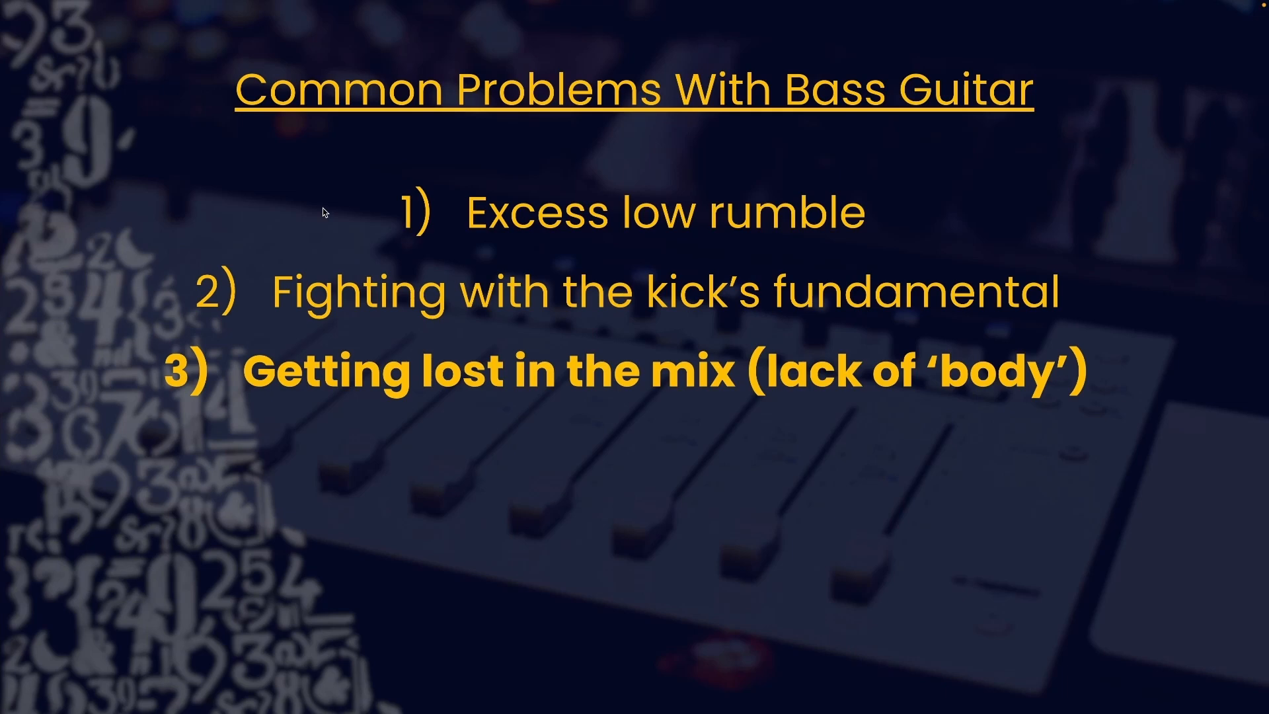
pyautogui.press('Right')
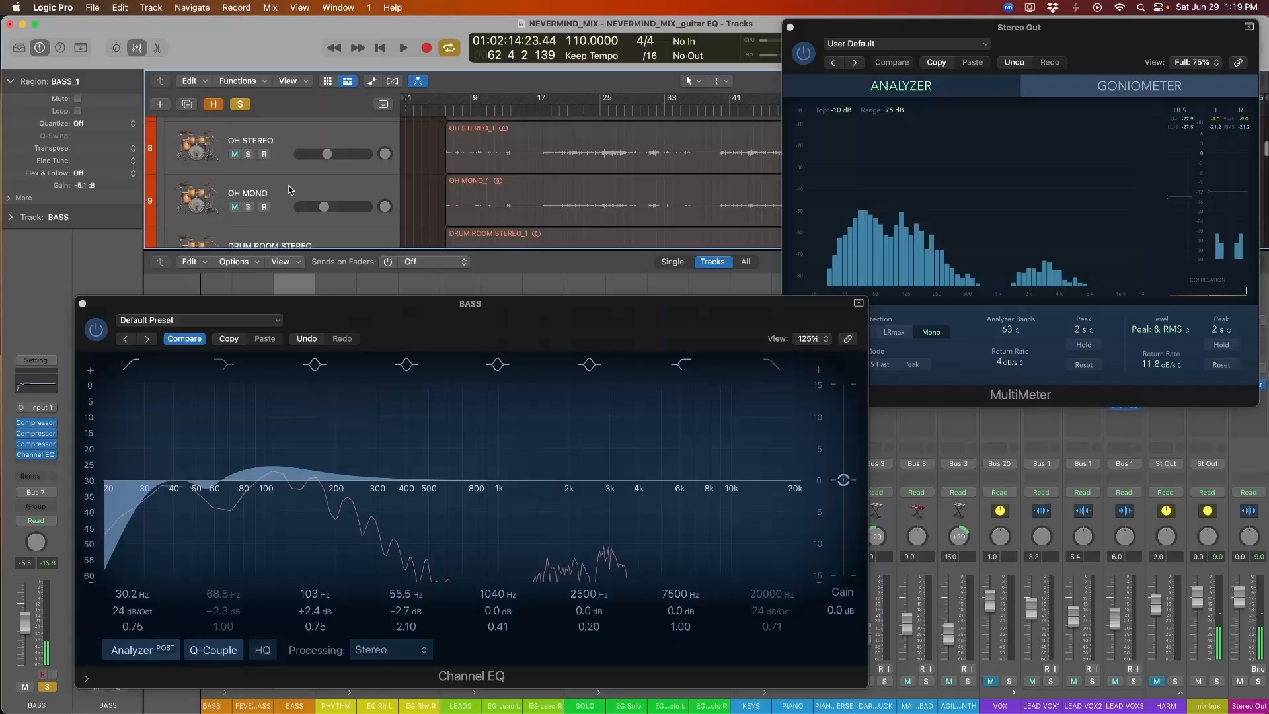
# Step: Play the soloed tracks while examining the frequency spectrum in the stereo output's MultiMeter
pyautogui.scroll(-5, 312, 185)
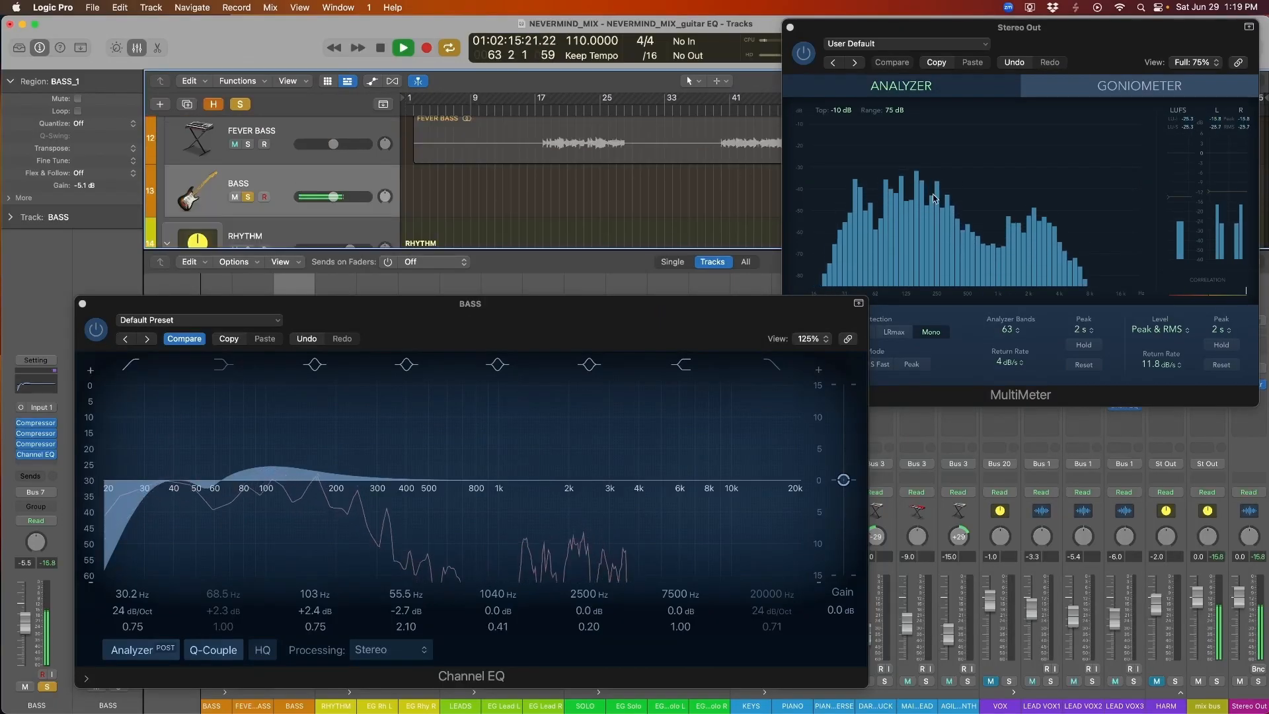
pyautogui.press('space')
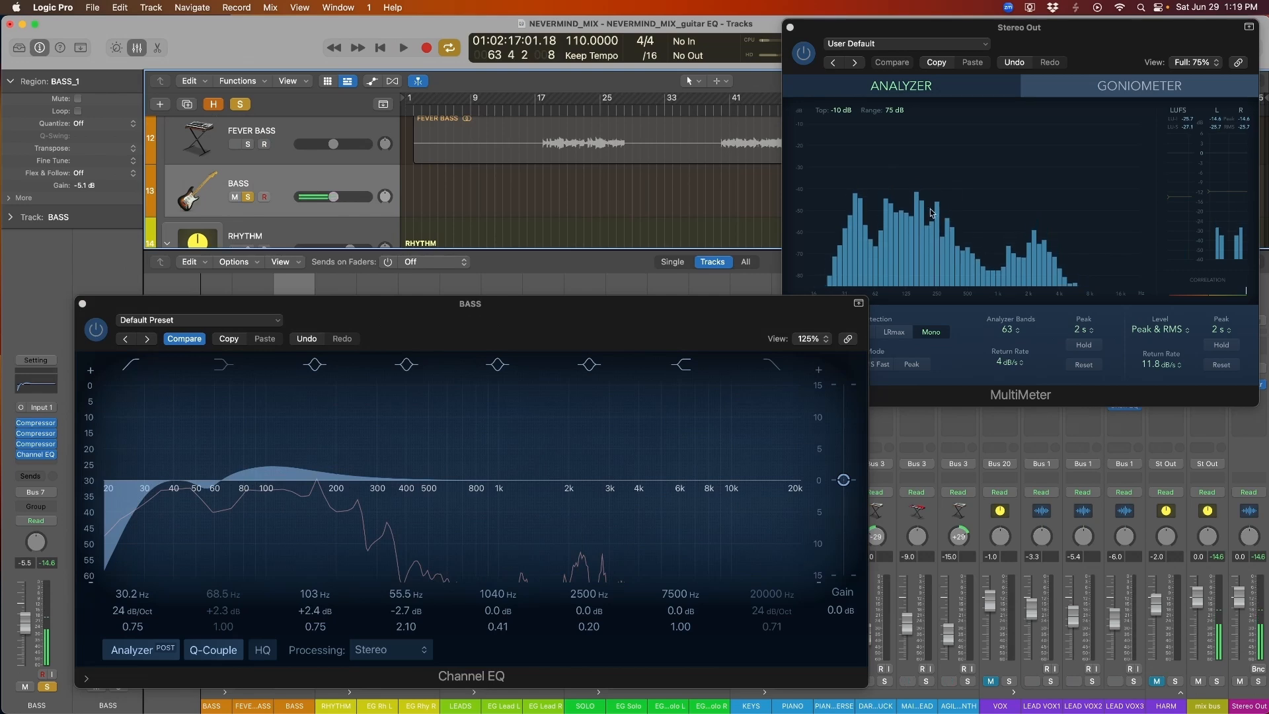
pyautogui.moveTo(661, 325); pyautogui.dragTo(660, 259)
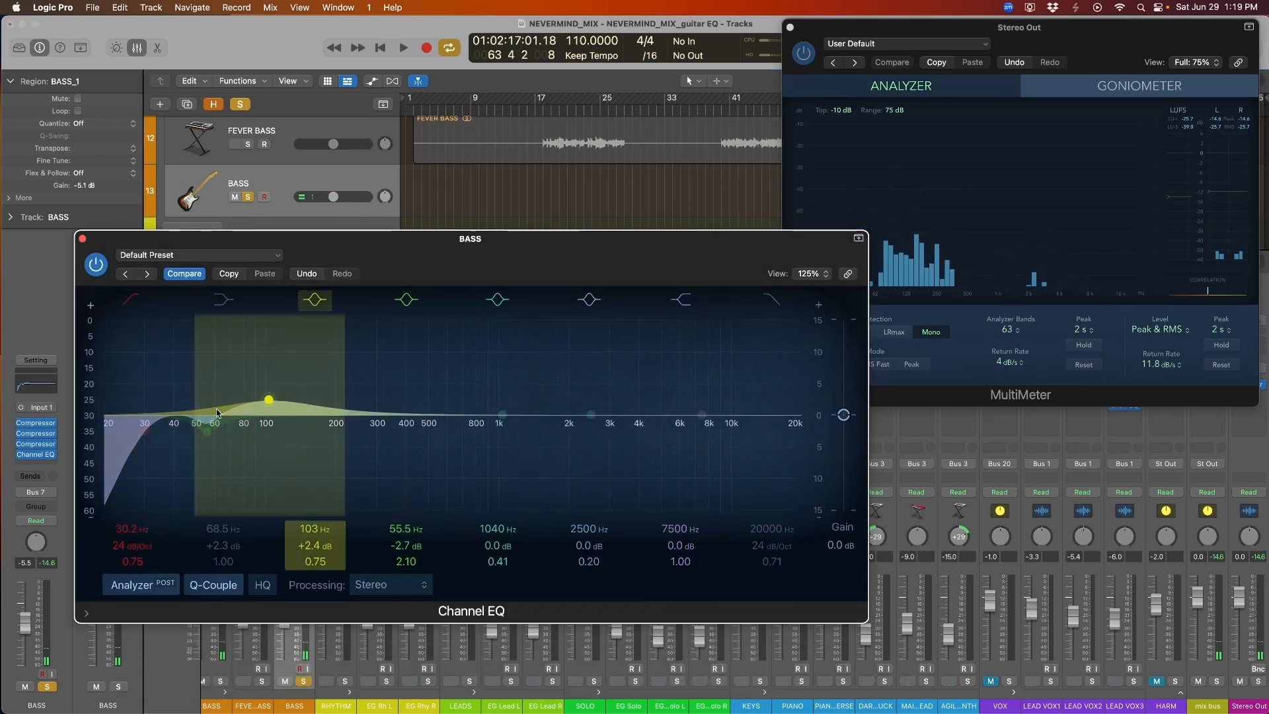
# Step: Cut the bass by 2.4 dB at 236 Hz with a Q of 0.48, playing the track to check the sound
pyautogui.moveTo(503, 415); pyautogui.dragTo(355, 441)
pyautogui.press('space')
pyautogui.press('space')
pyautogui.press('space')
pyautogui.press('space')
pyautogui.press('space')
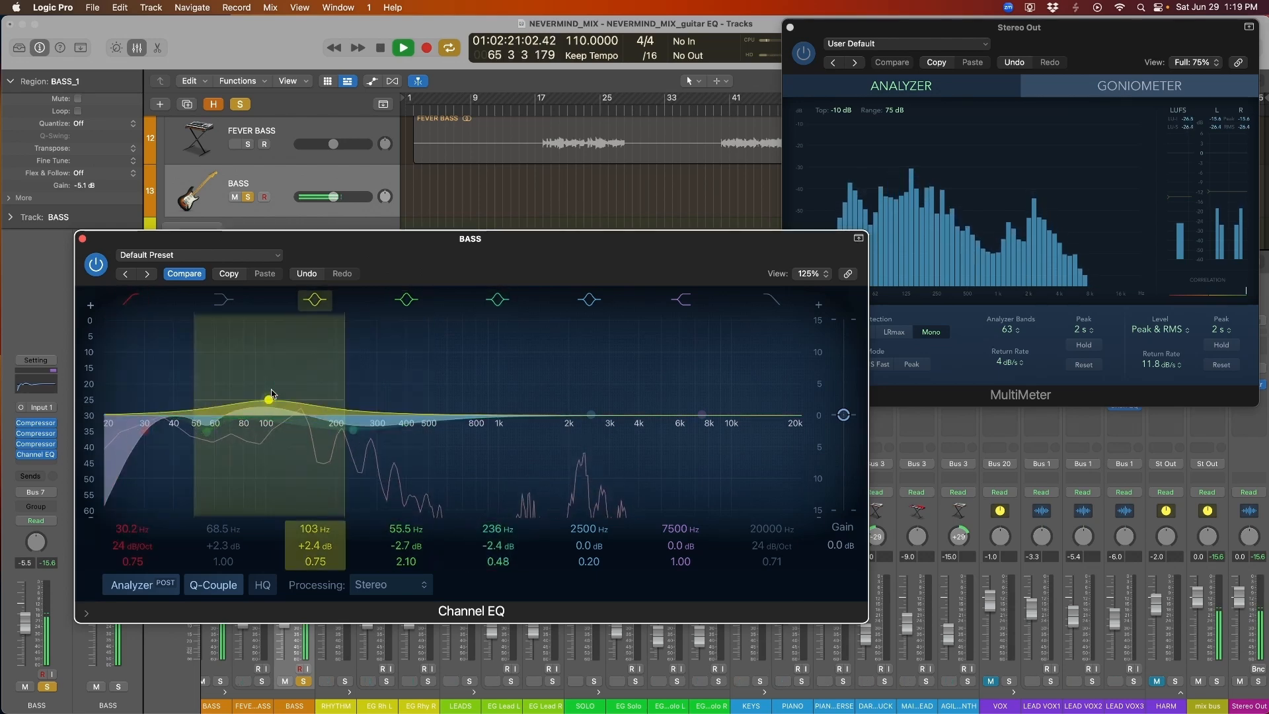
# Step: Set the bass EQ's boost to +3.0 dB at 102 Hz, then stop playback and move the EQ window aside
pyautogui.moveTo(271, 392); pyautogui.dragTo(270, 389)
pyautogui.press('space')
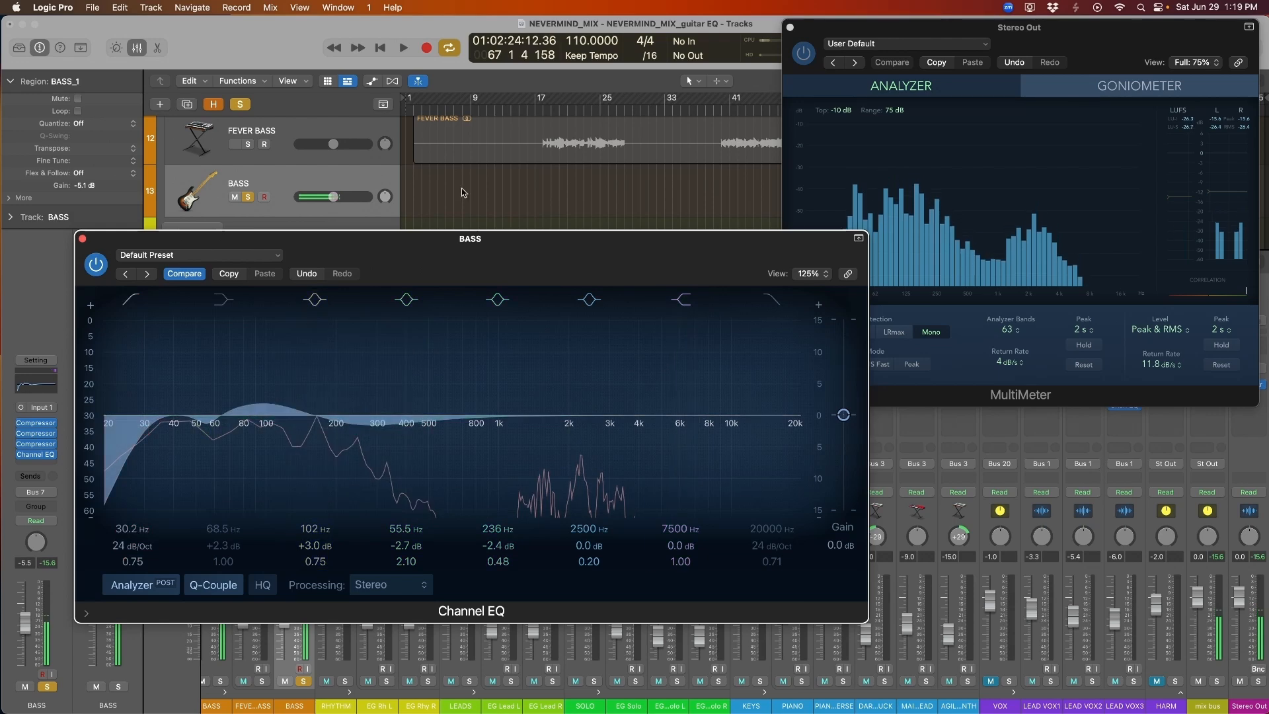
pyautogui.moveTo(495, 264); pyautogui.dragTo(531, 257)
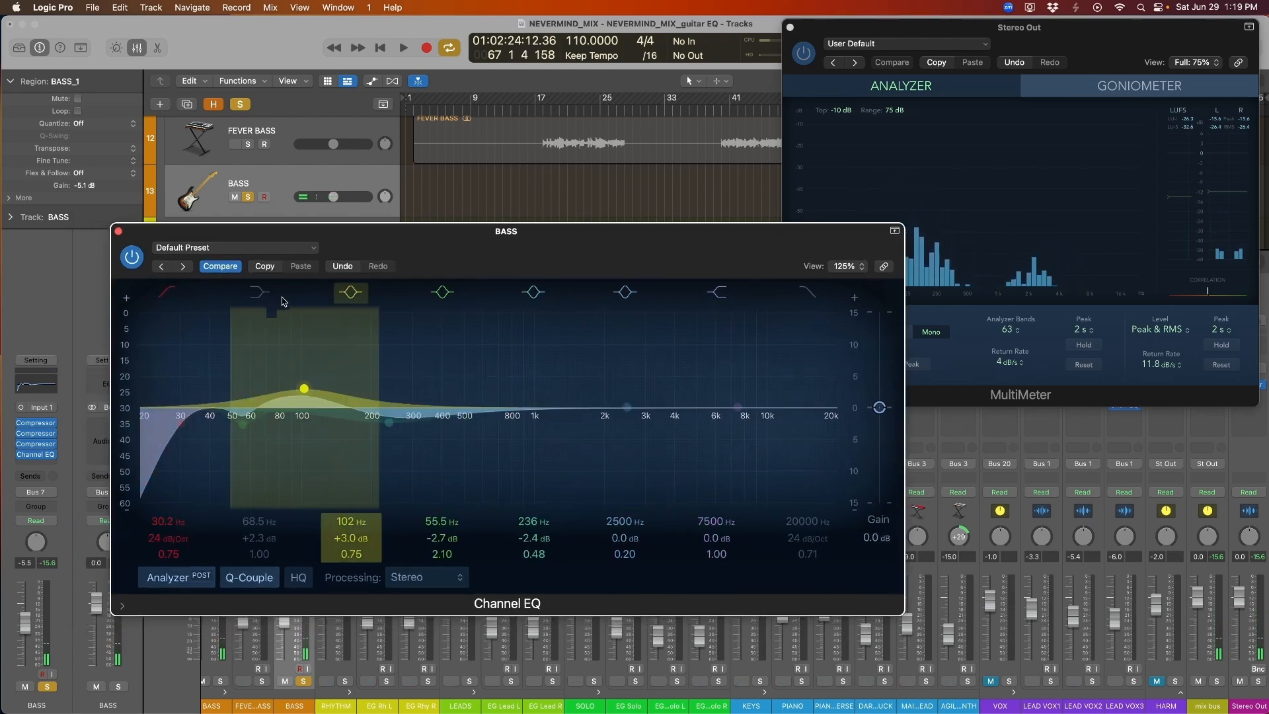